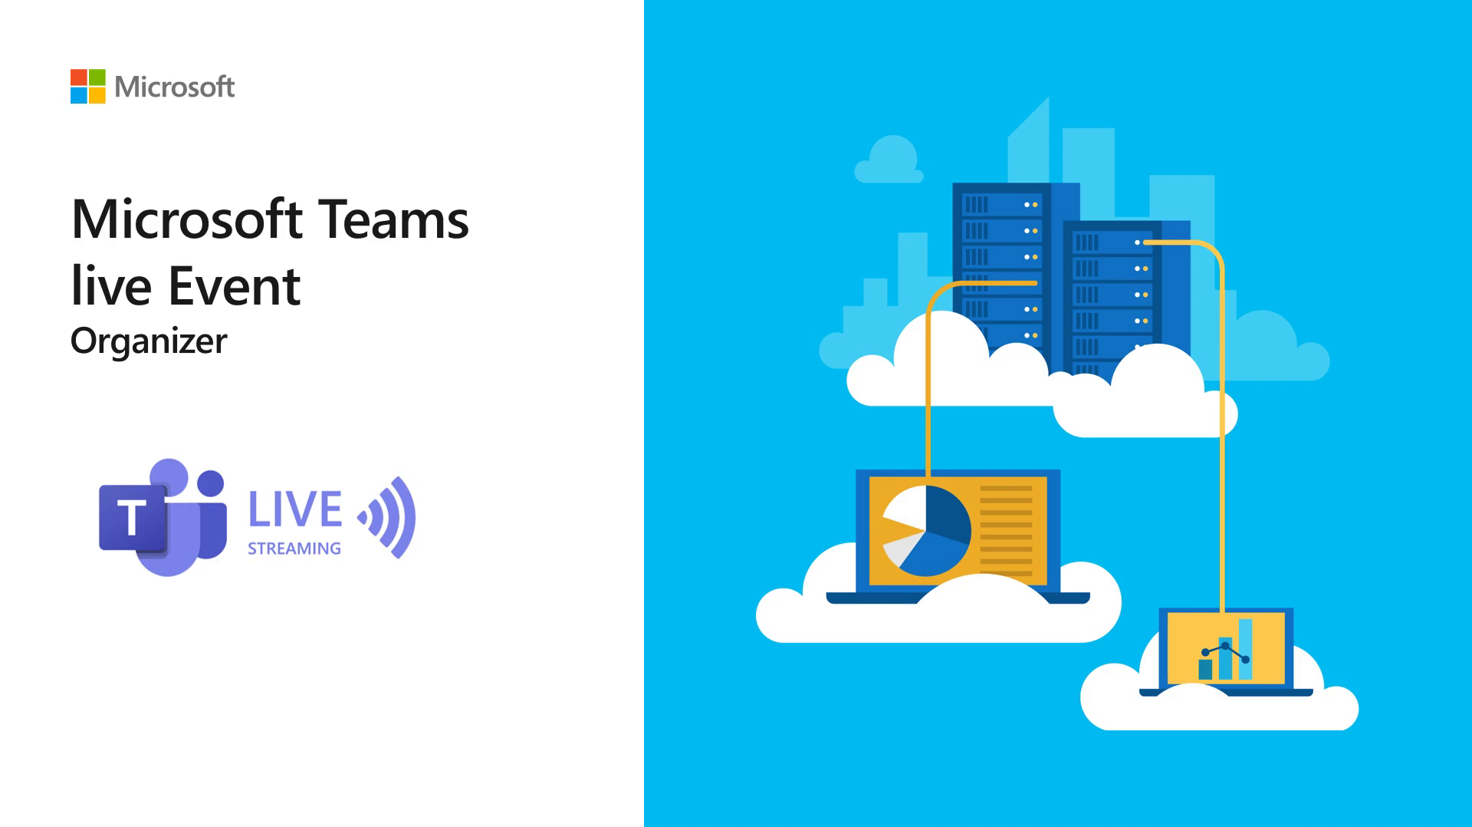
Exit the PowerPoint slide show and return to Normal view of the live event deck
key("Escape")
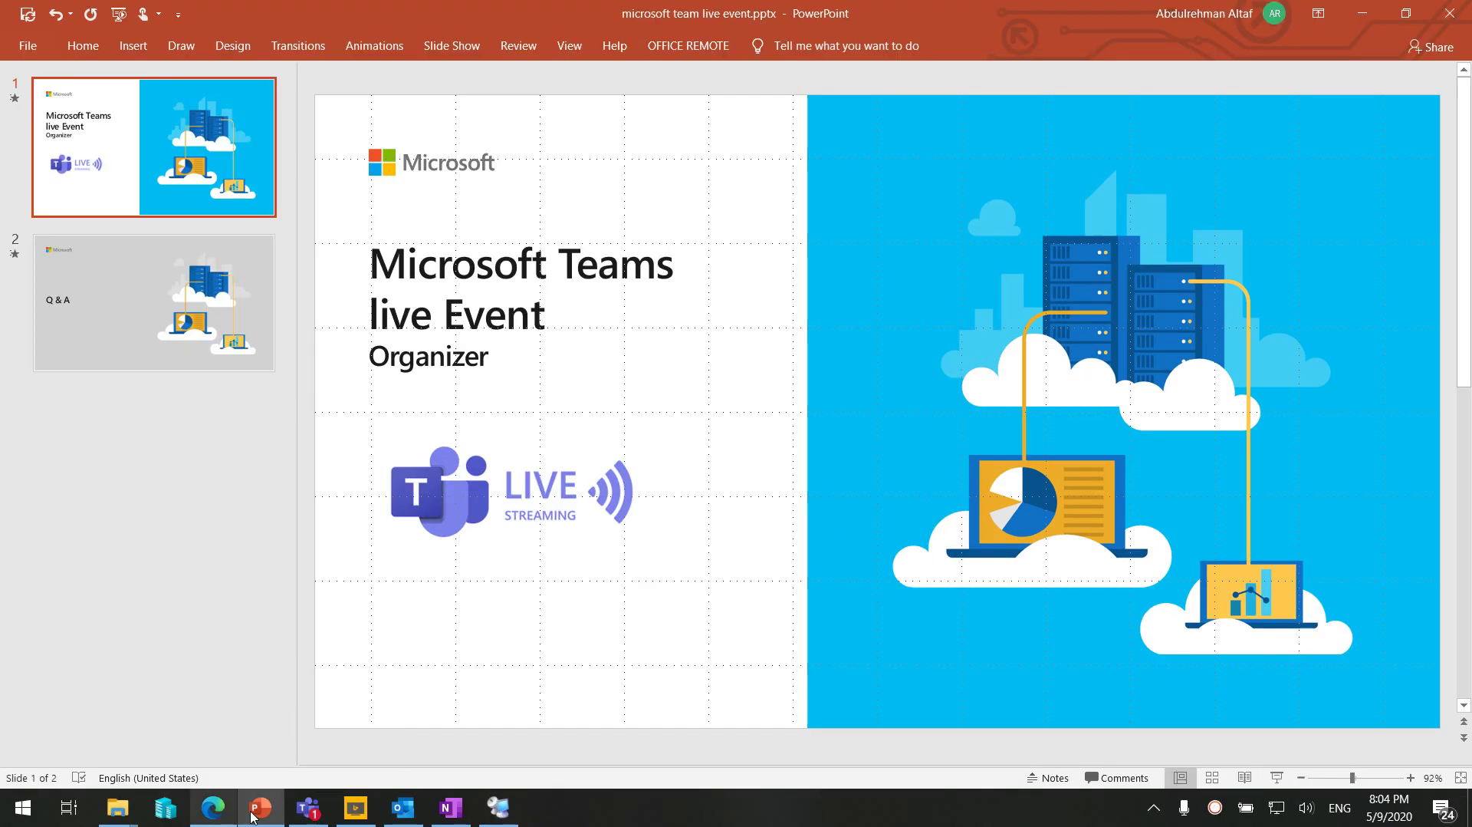
Bring Teams to the front and open the Demo 23 event from the calendar
left_click(309, 807)
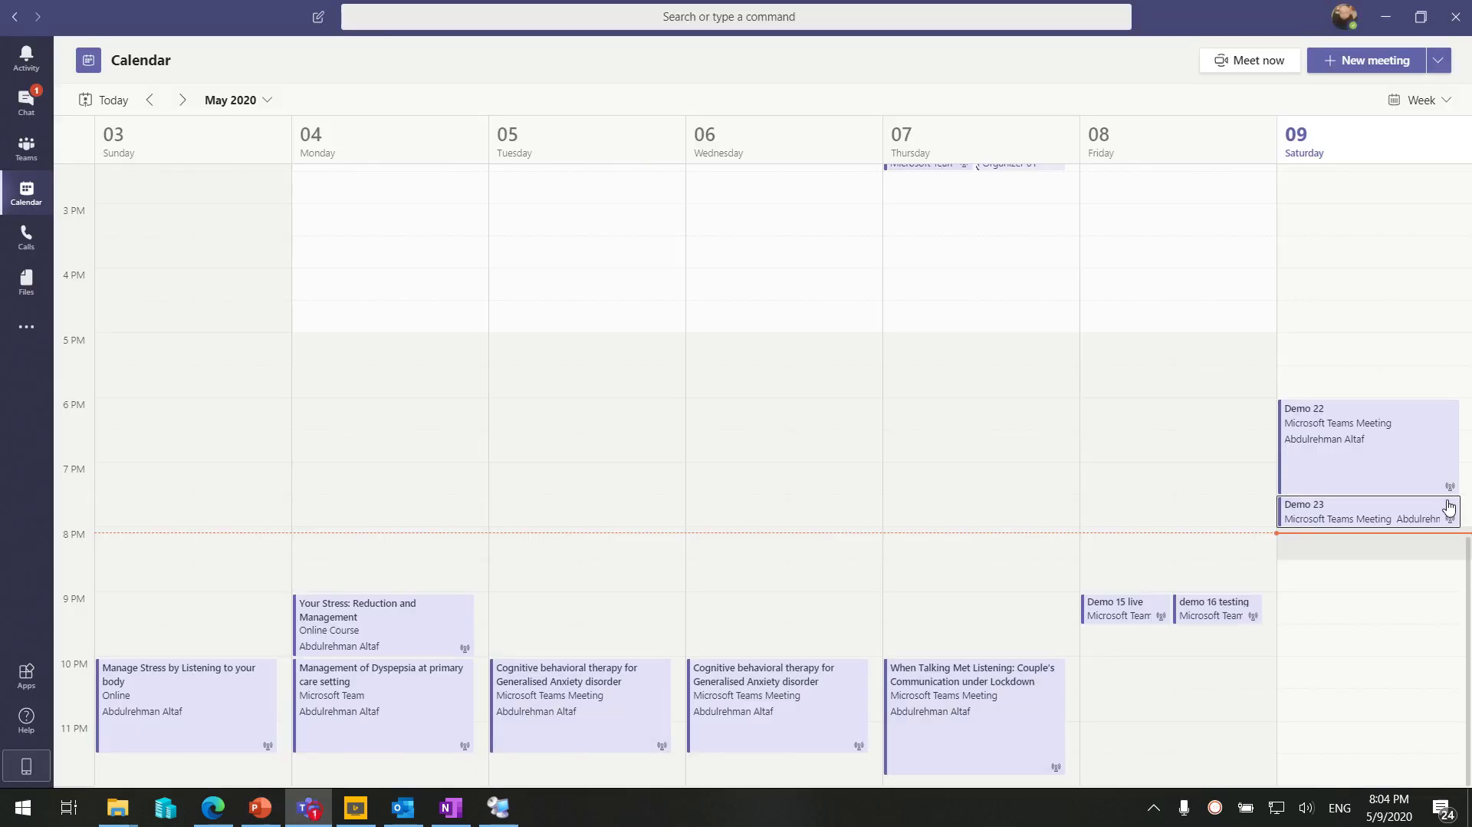
left_click(1415, 514)
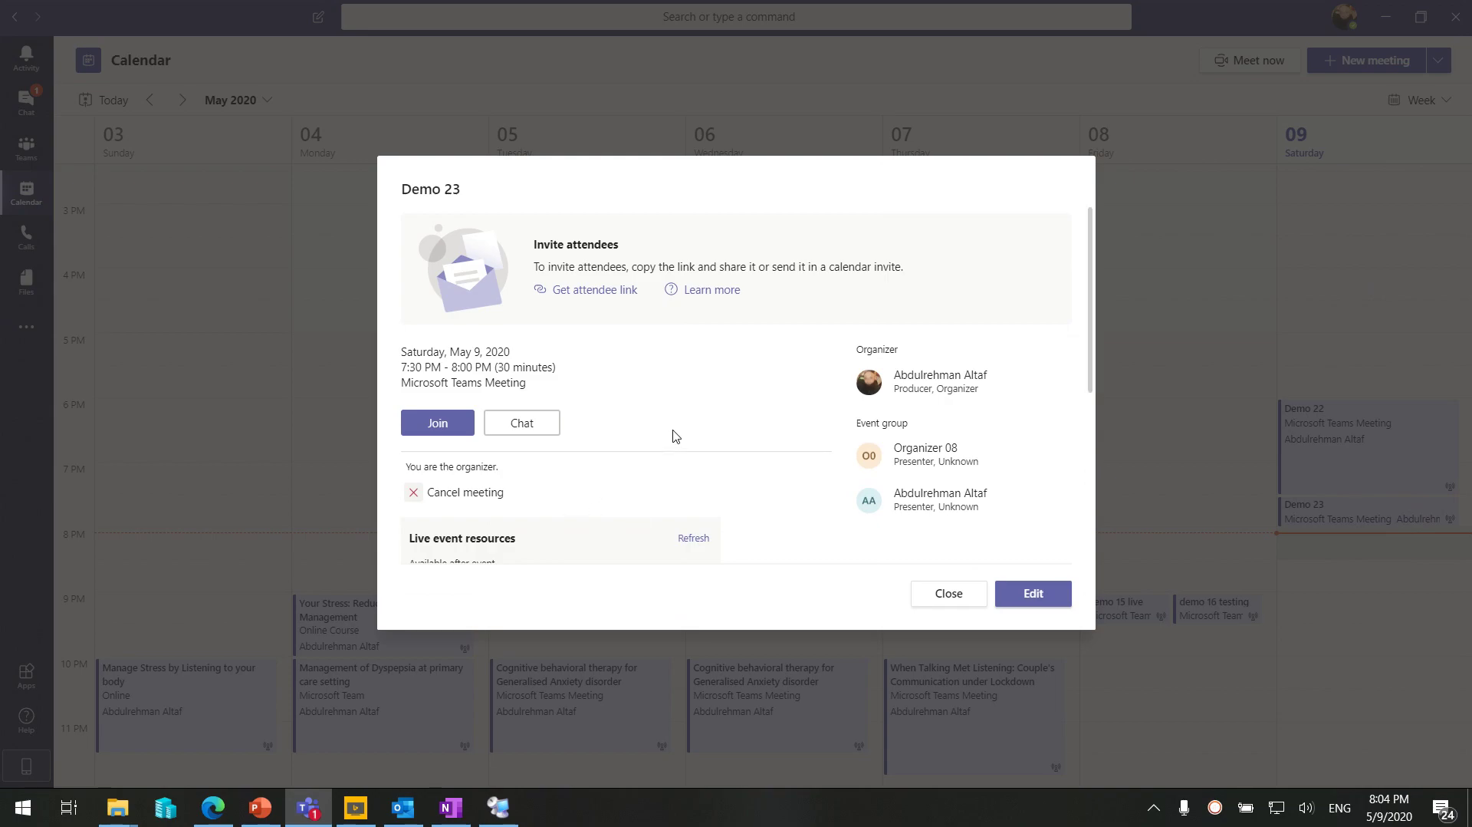
left_click_drag(900, 461, 921, 463)
left_click(1001, 489)
Review the Demo 23 event details and open its producer join screen
scroll(678, 332, "down", 3)
scroll(668, 362, "up", 2)
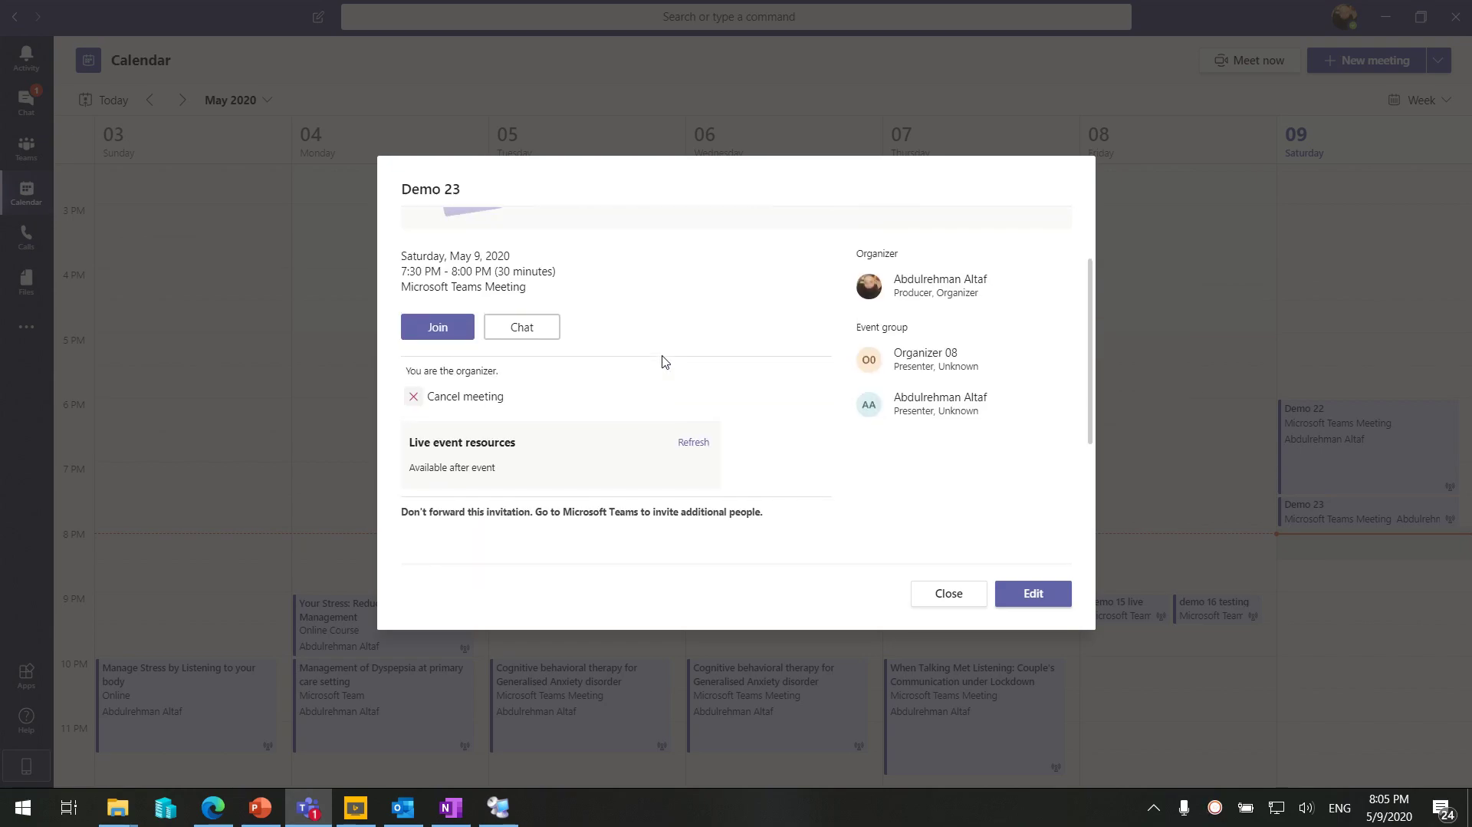
scroll(661, 362, "up", 2)
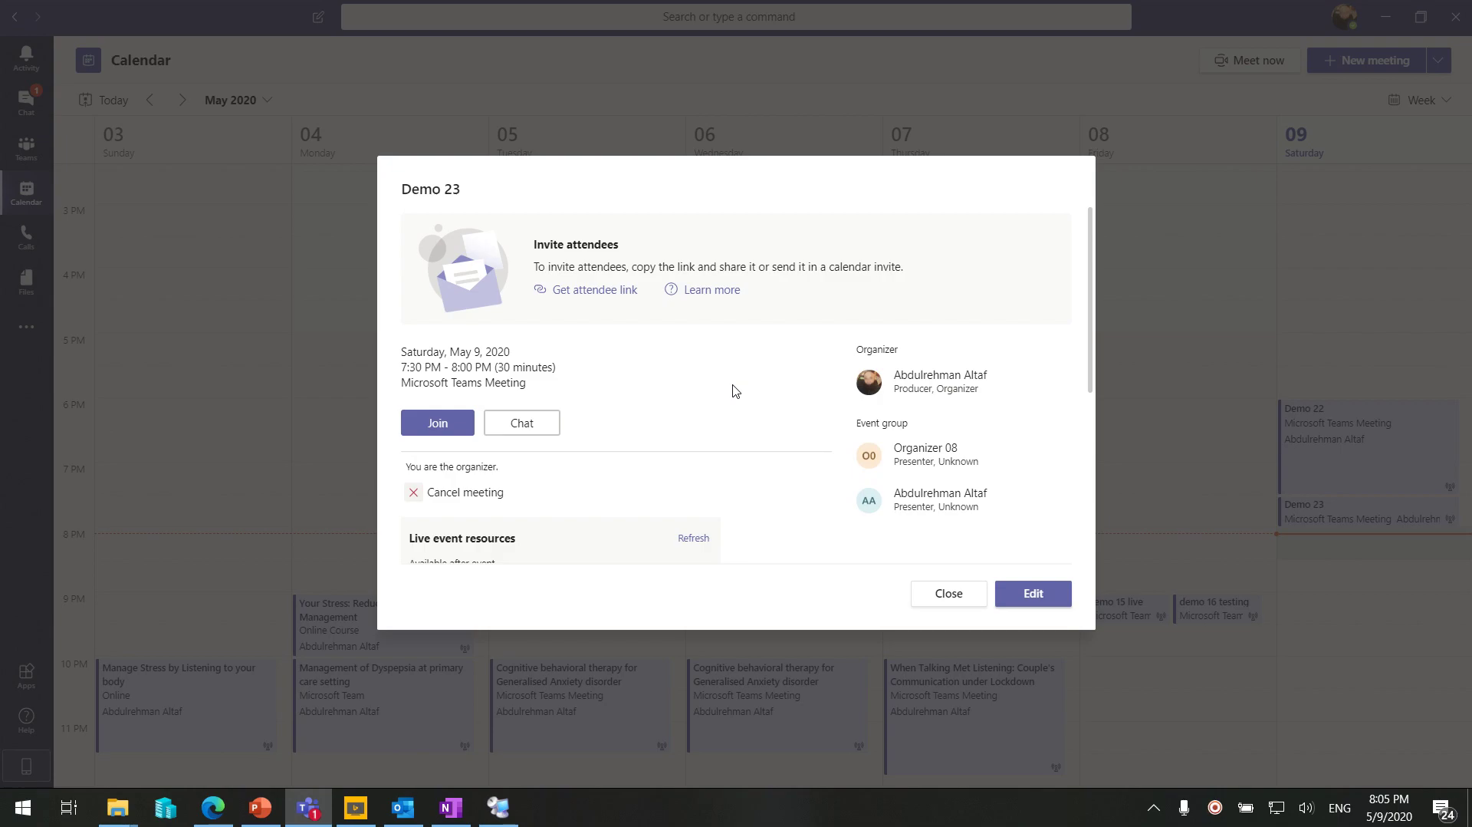
left_click(435, 424)
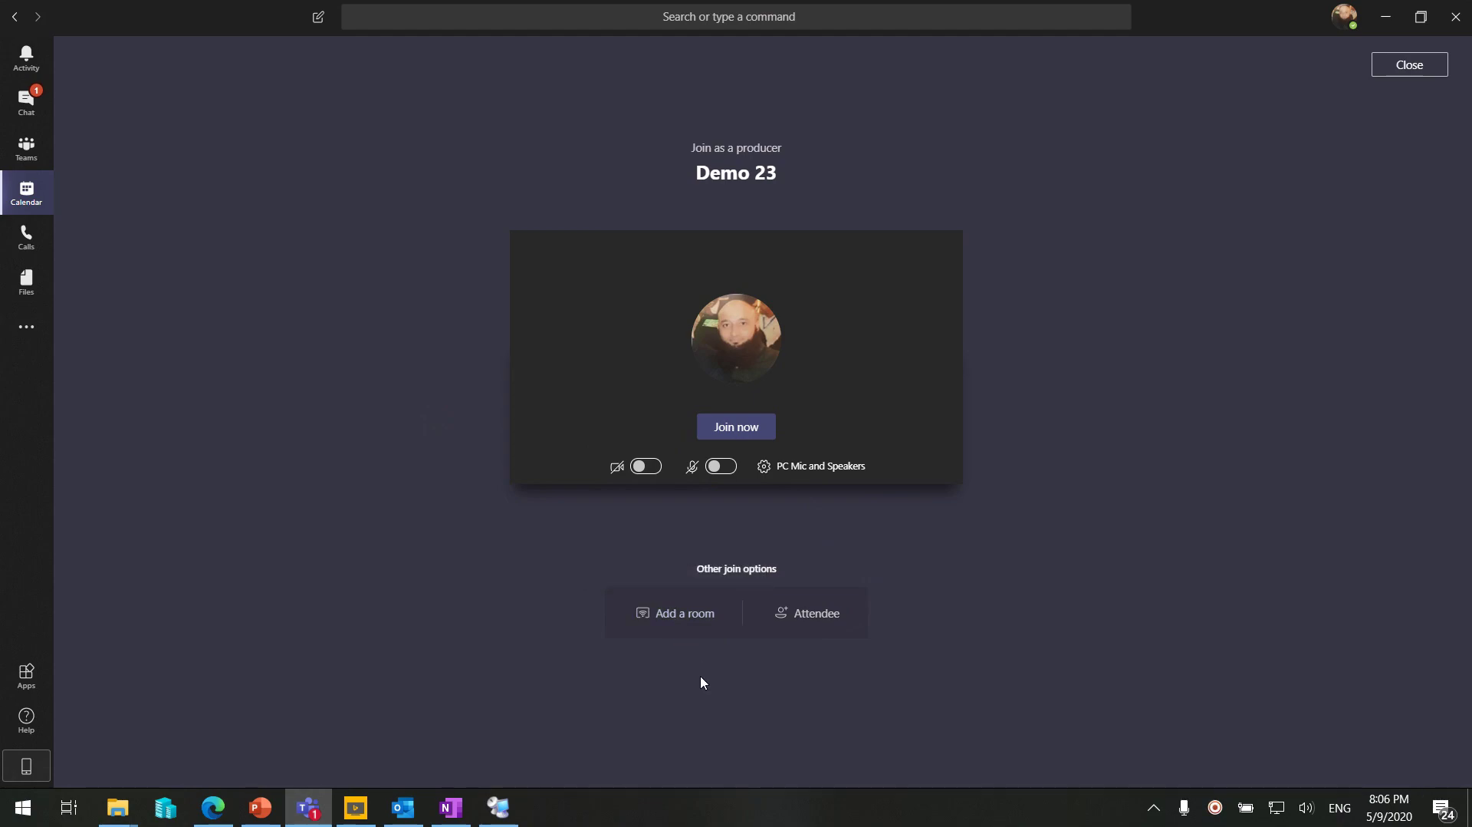
Join Demo 23 as producer to reach the pre-live producer console
left_click(749, 434)
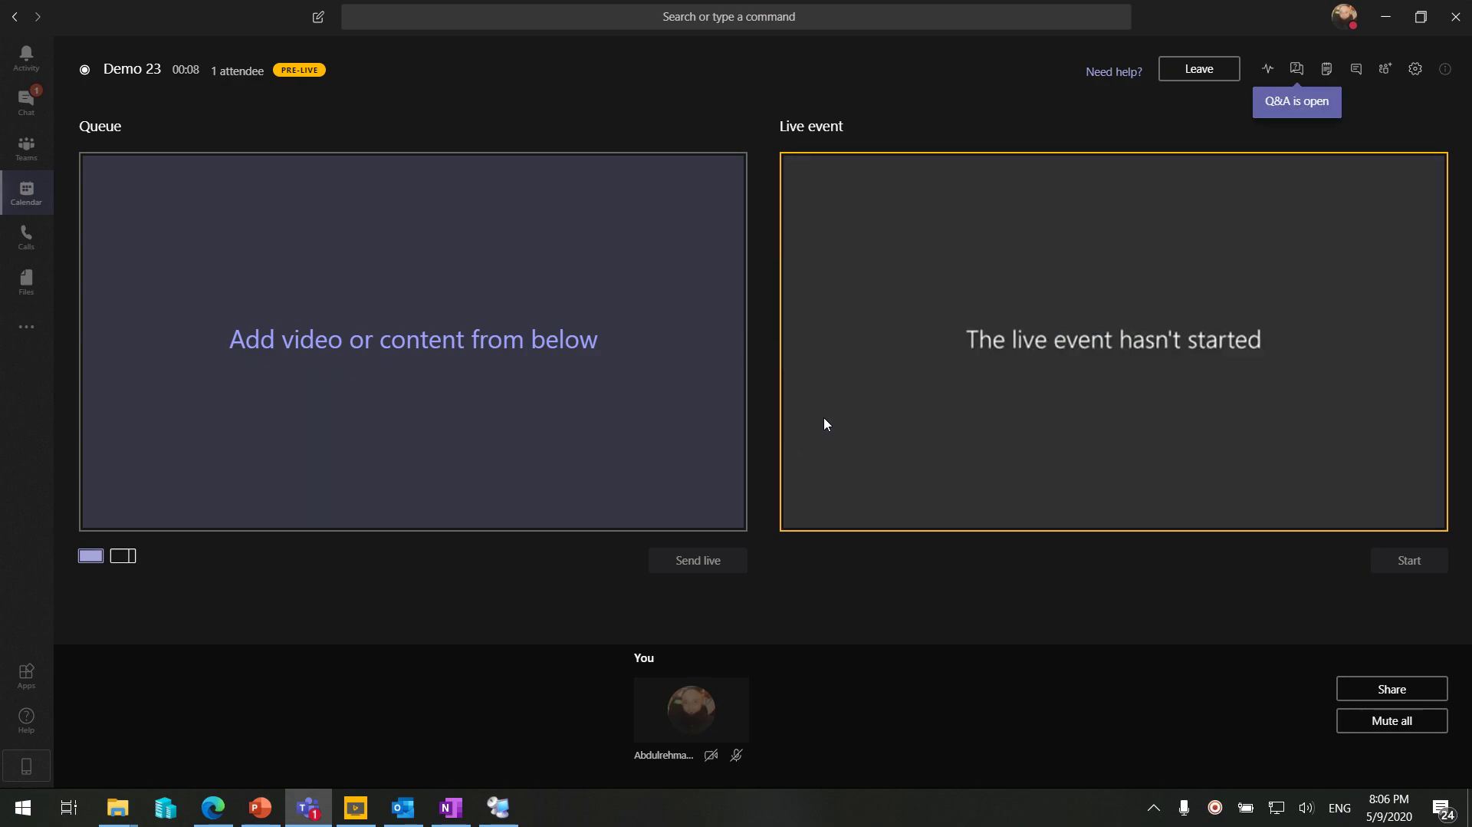
key("Print")
left_click_drag(67, 108, 764, 550)
left_click_drag(444, 385, 1121, 396)
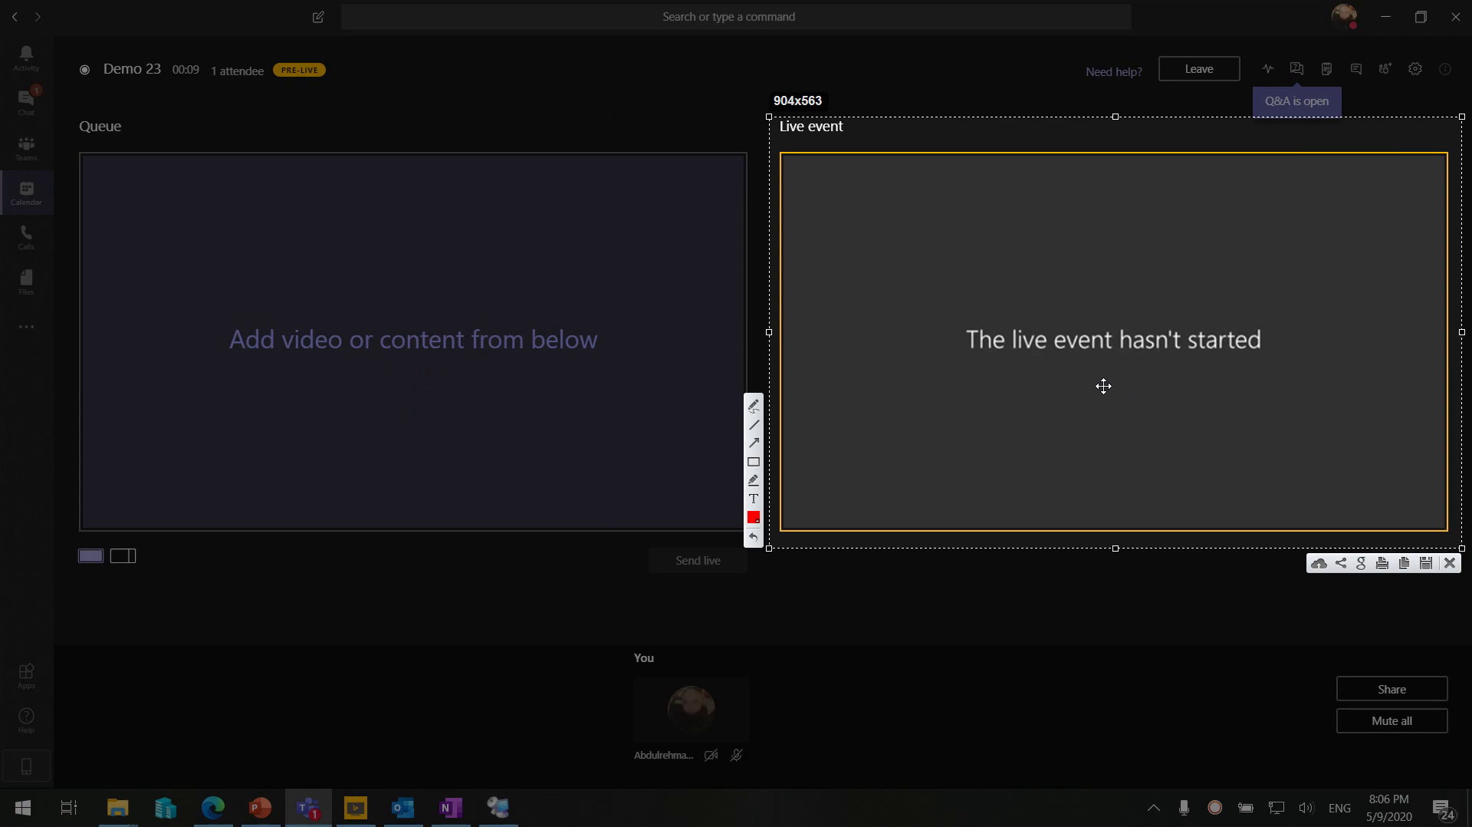
key("ctrl+c")
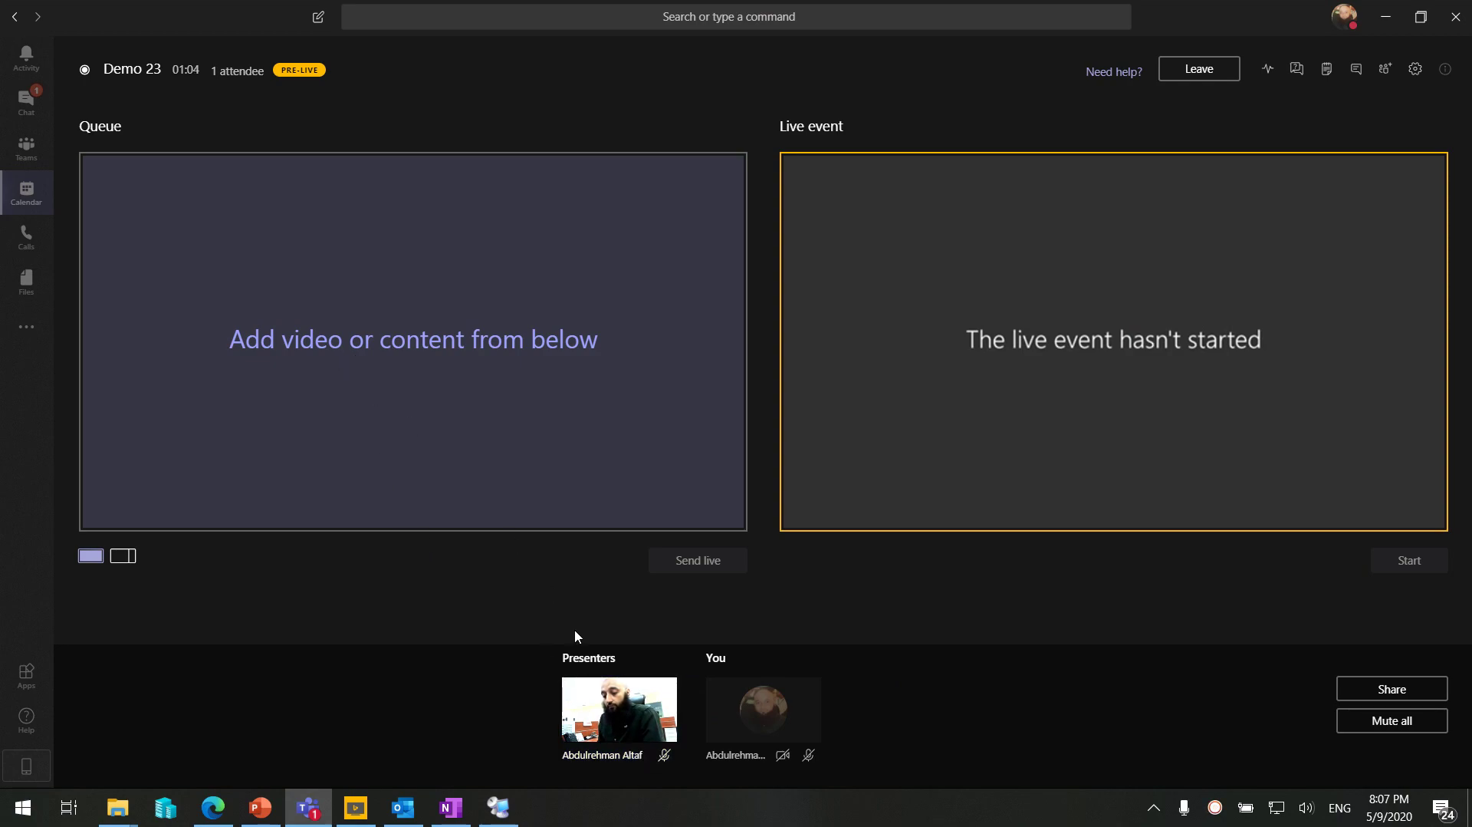
Queue the presenter's camera, send it live to the preview, and request the event start
left_click(619, 728)
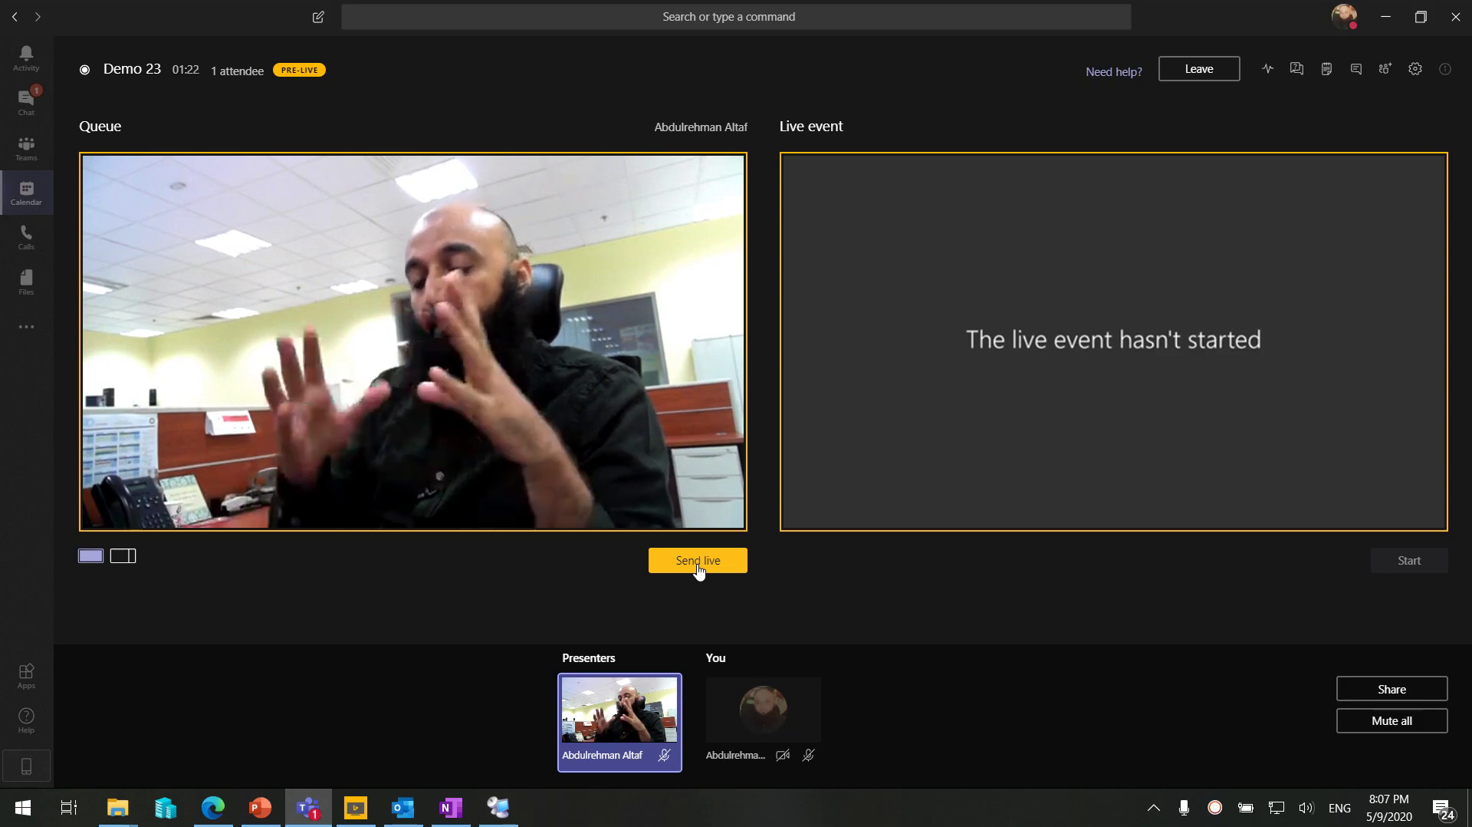
left_click(698, 566)
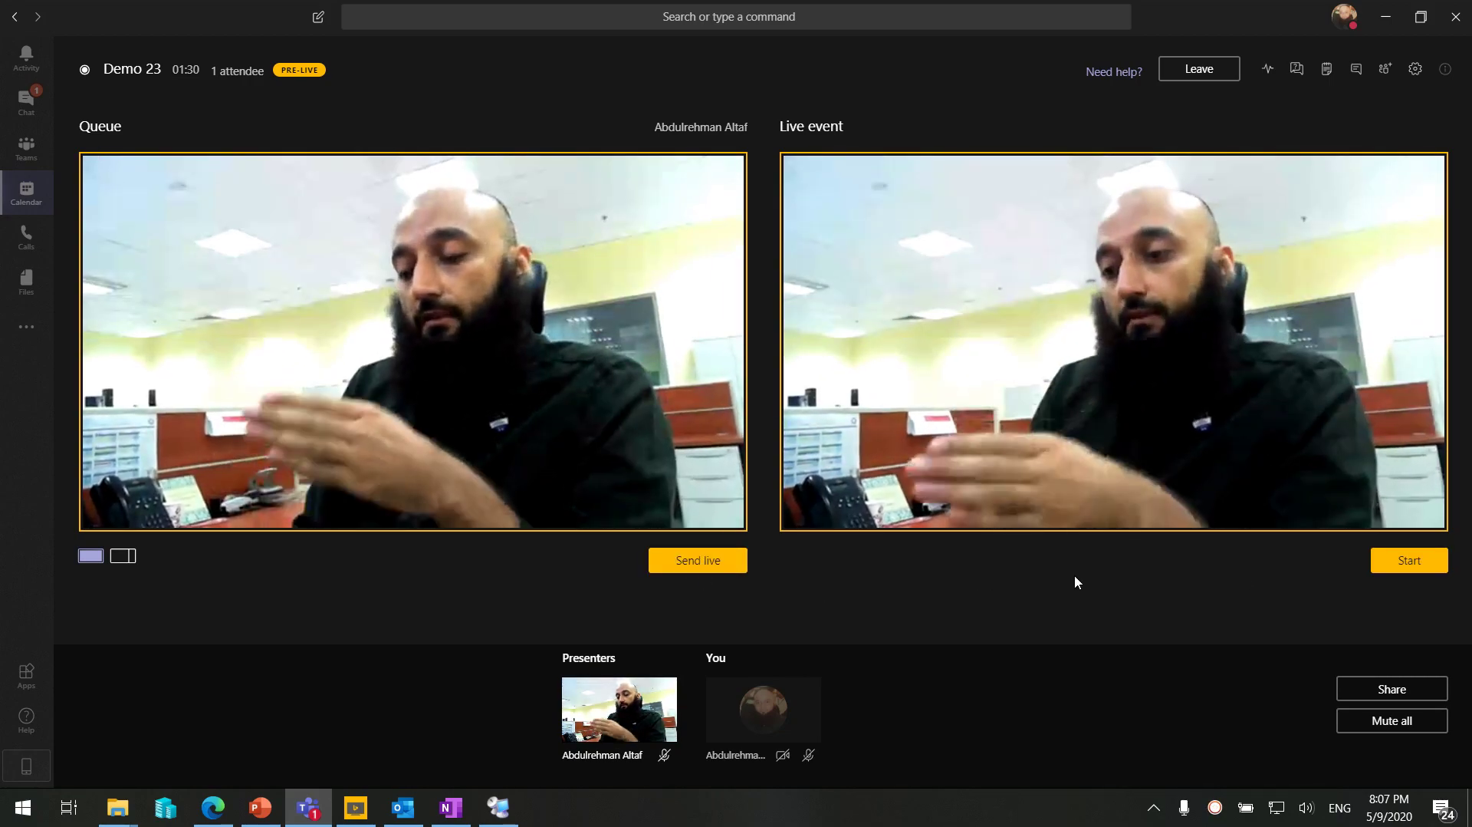
left_click(1414, 561)
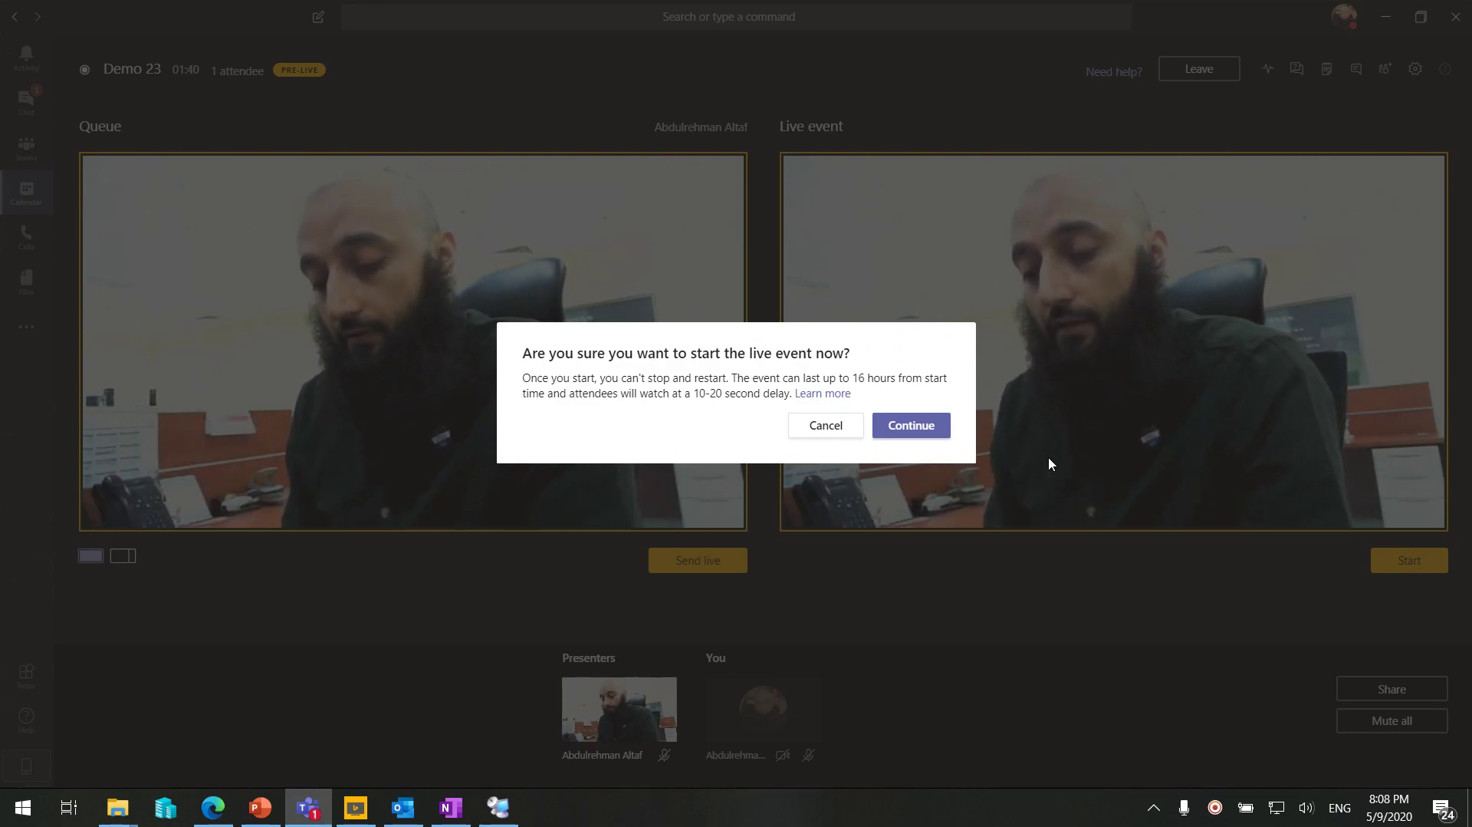
Screen-capture the live event panel, then cancel starting so Demo 23 stays pre-live
key("Print")
mouse_move(768, 98)
left_mouse_down()
mouse_move(1405, 530)
mouse_move(1469, 555)
left_mouse_up()
key("Escape")
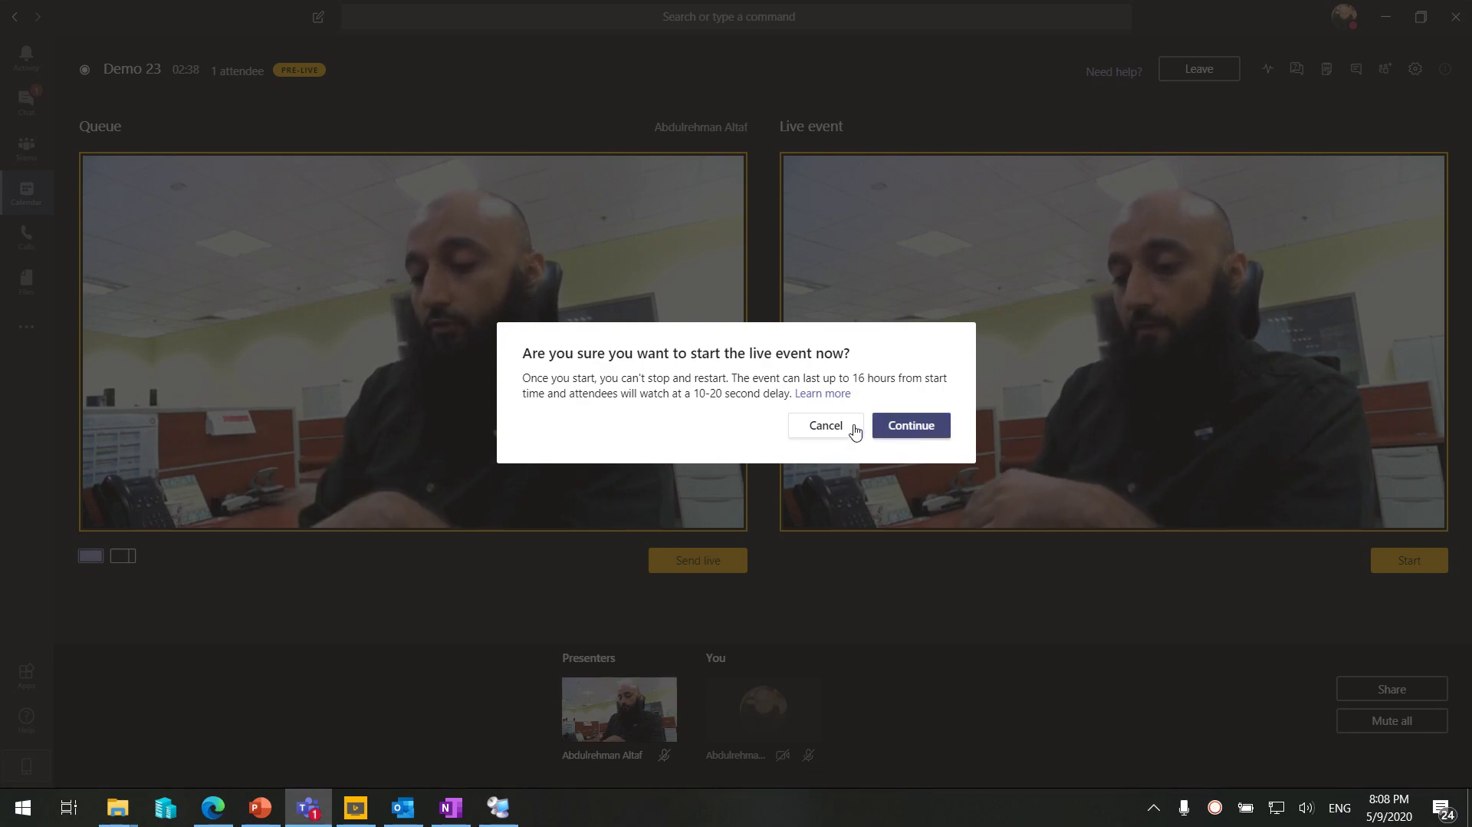
left_click(827, 426)
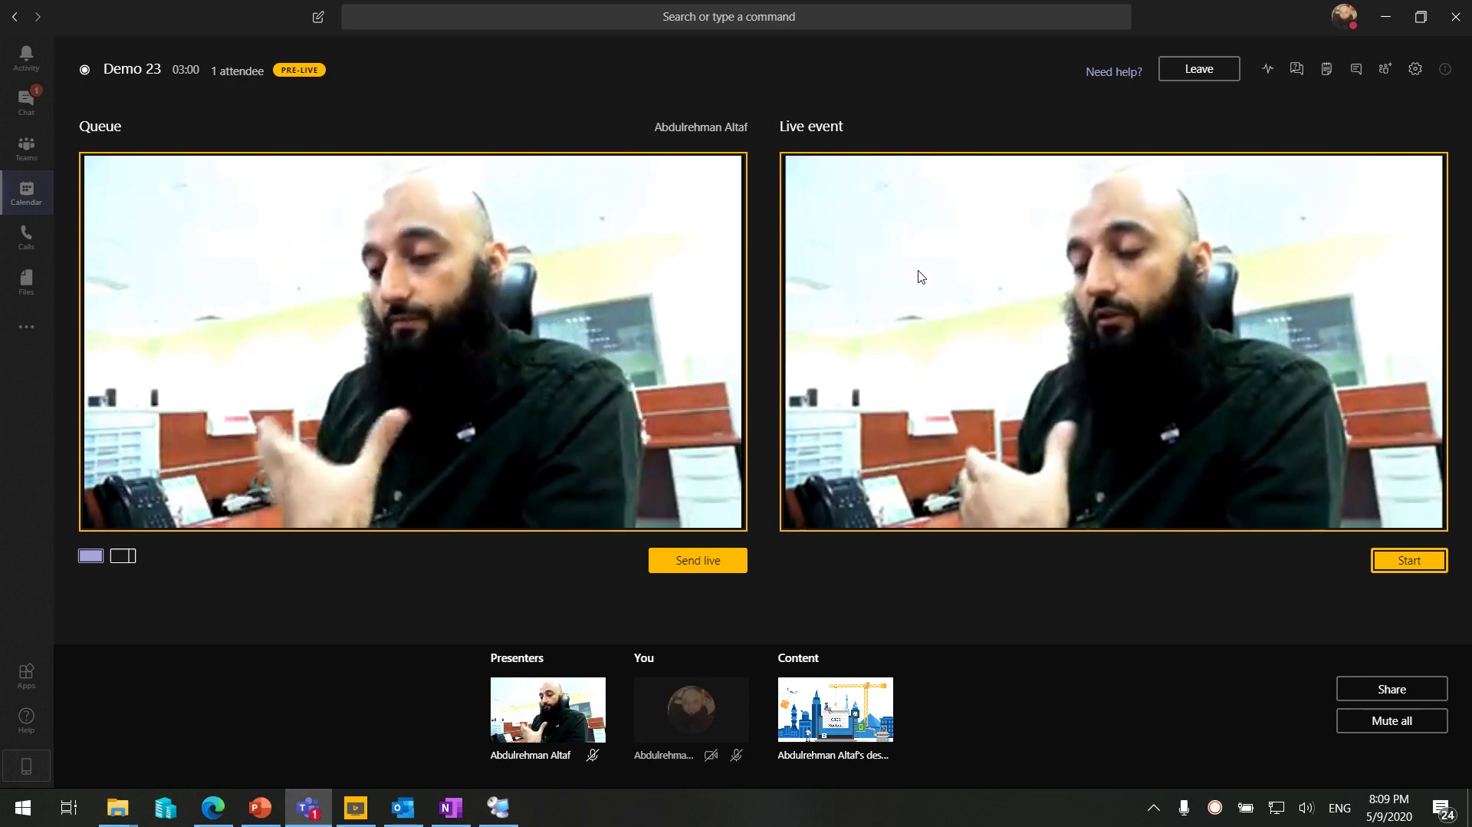
Send the shared desktop content with presenter inset layout to the live preview
left_click(132, 558)
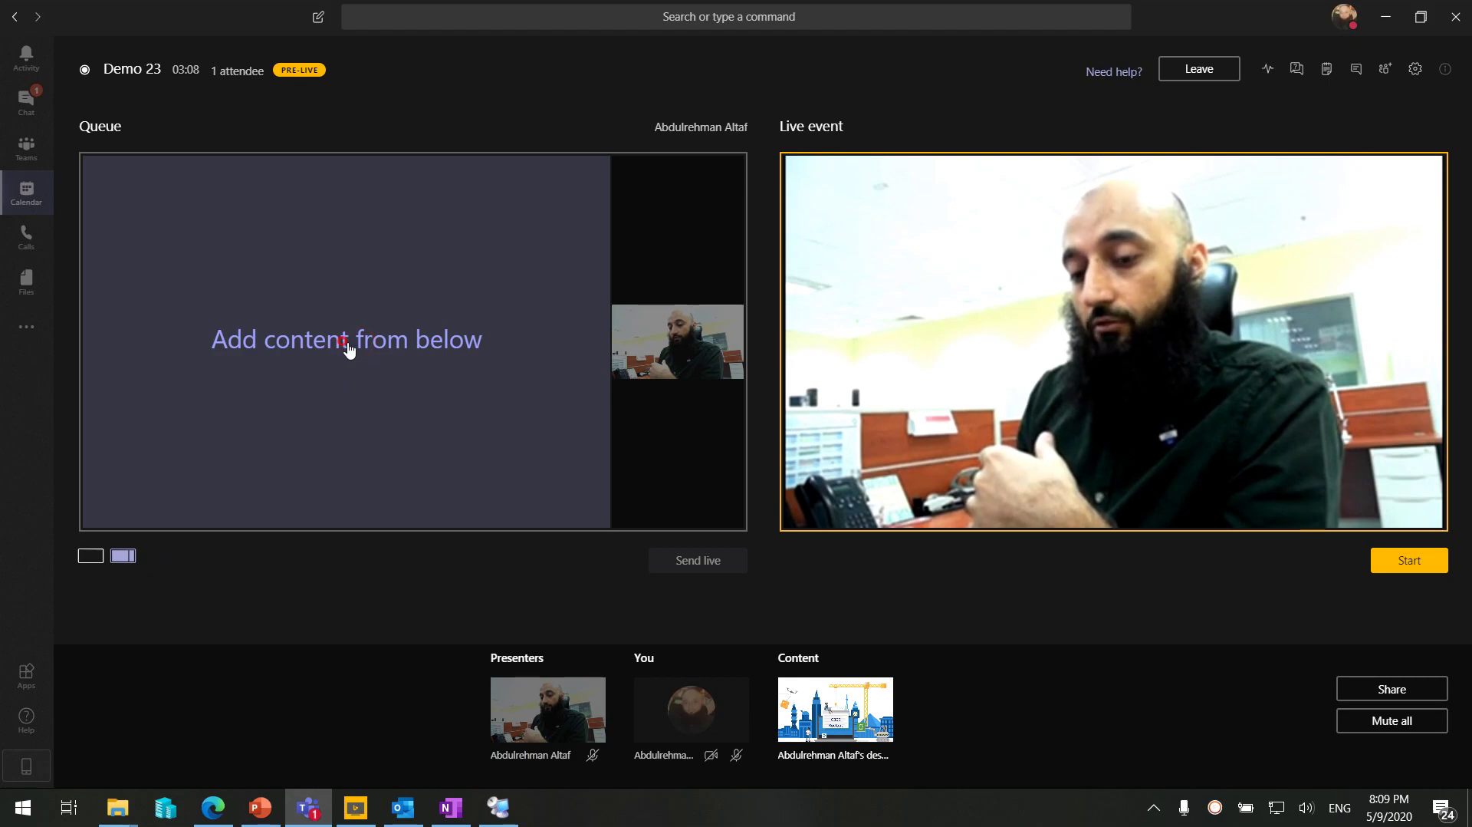
left_click(797, 704)
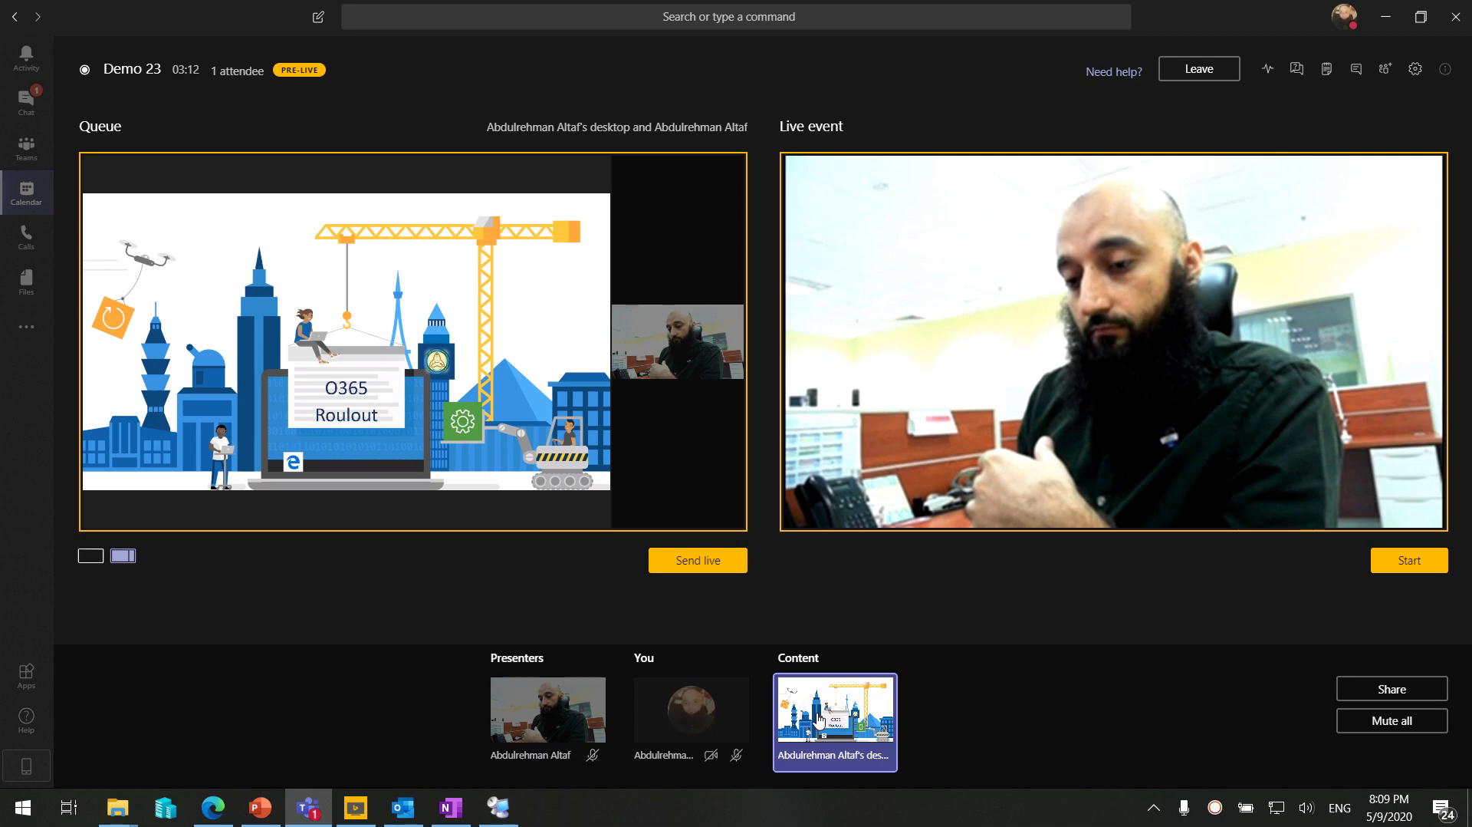
left_click(706, 560)
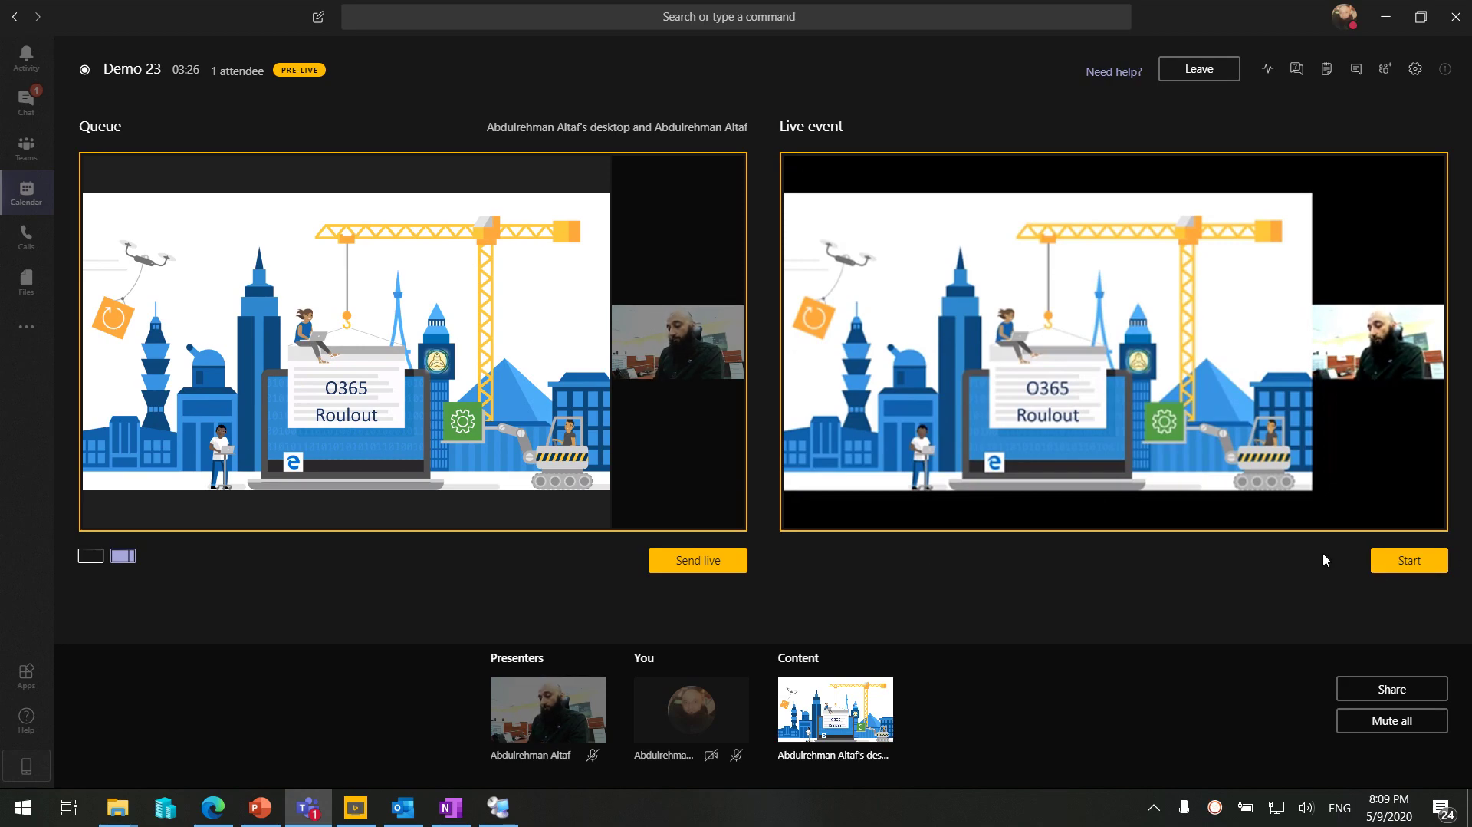
Start Demo 23 live and confirm with Continue
left_click(1408, 562)
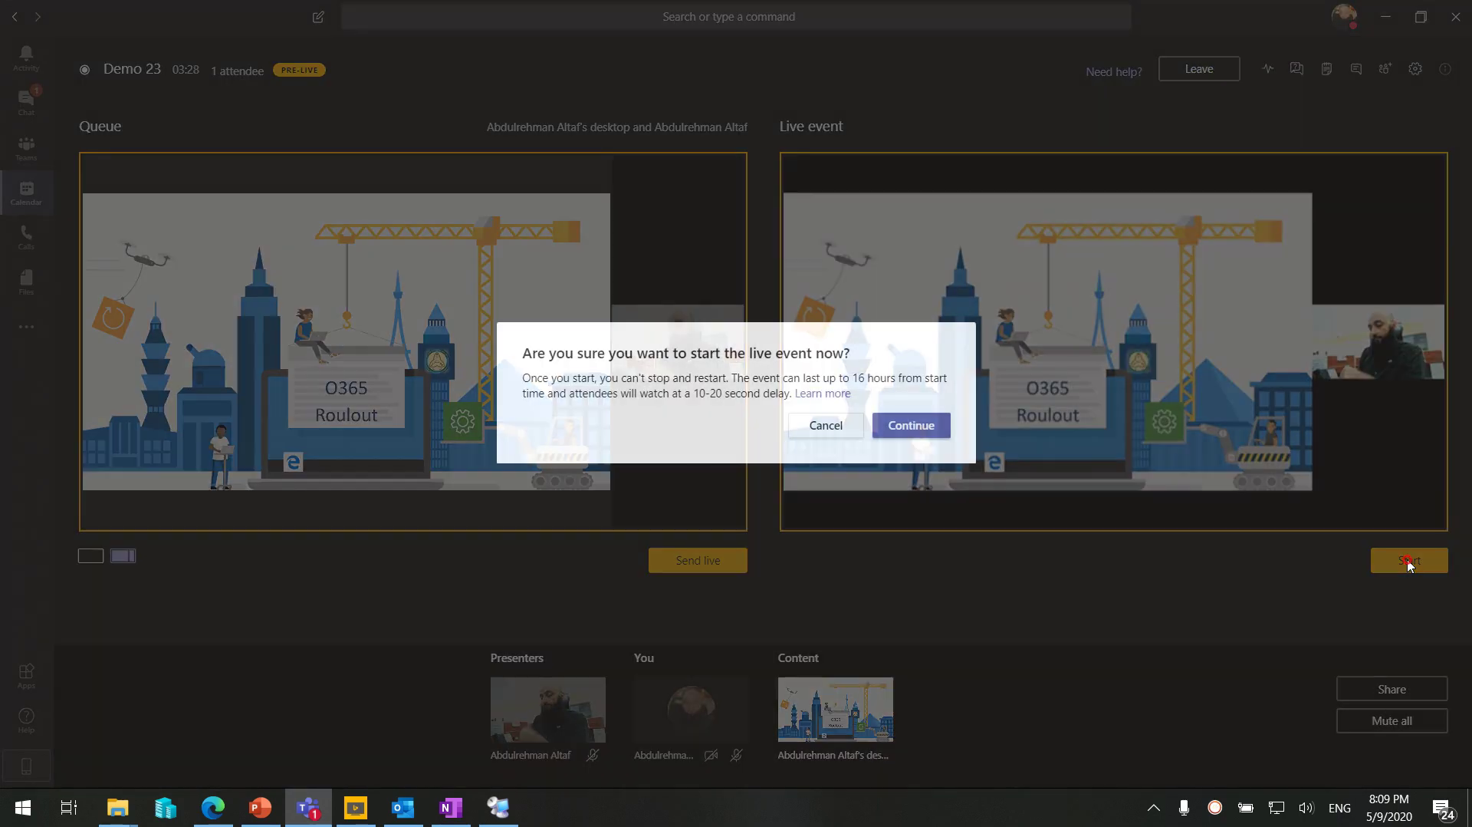
left_click(915, 423)
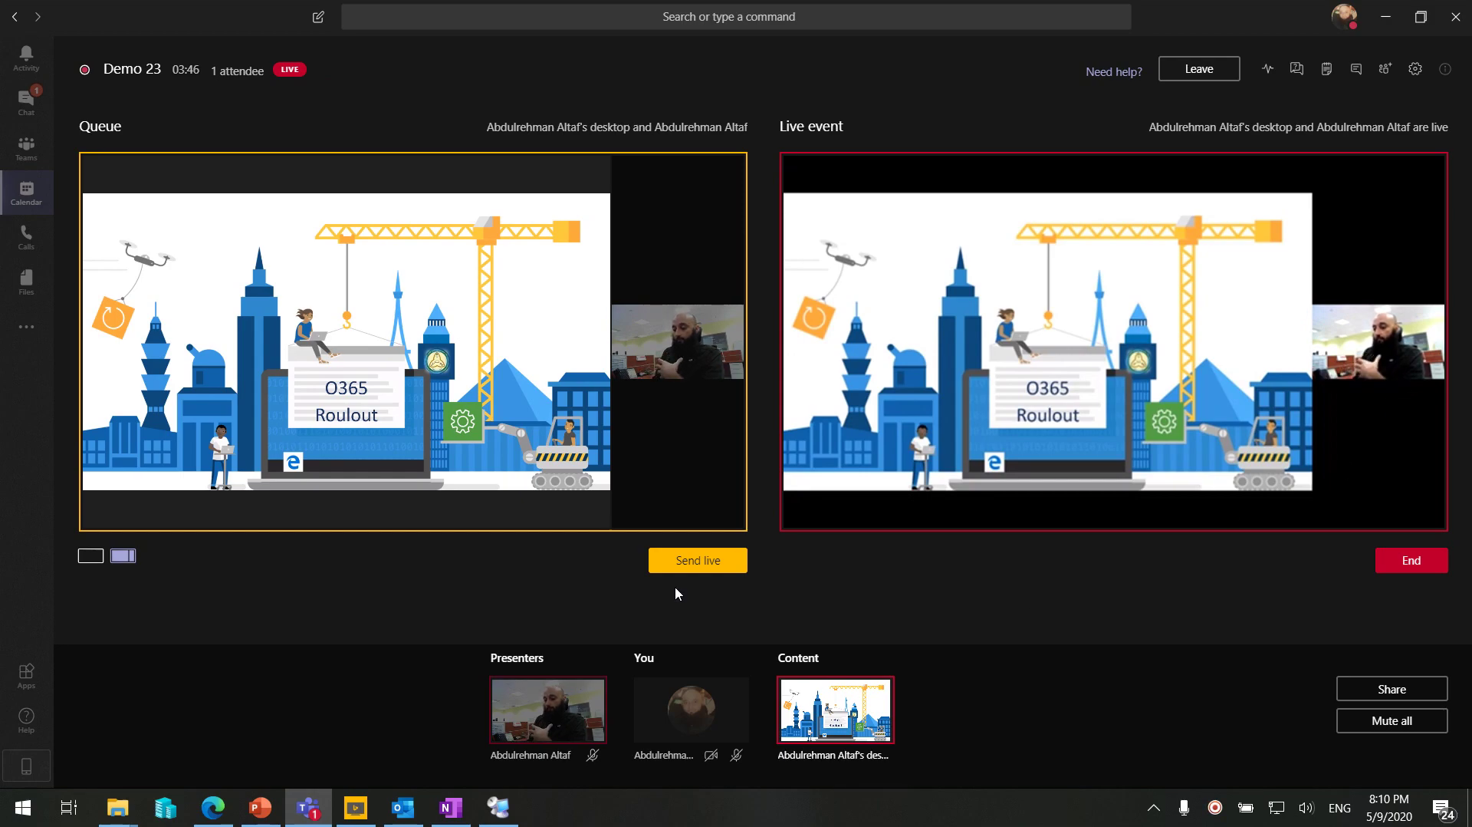
Copy the Demo 23 attendee link from its calendar event details
left_click(25, 197)
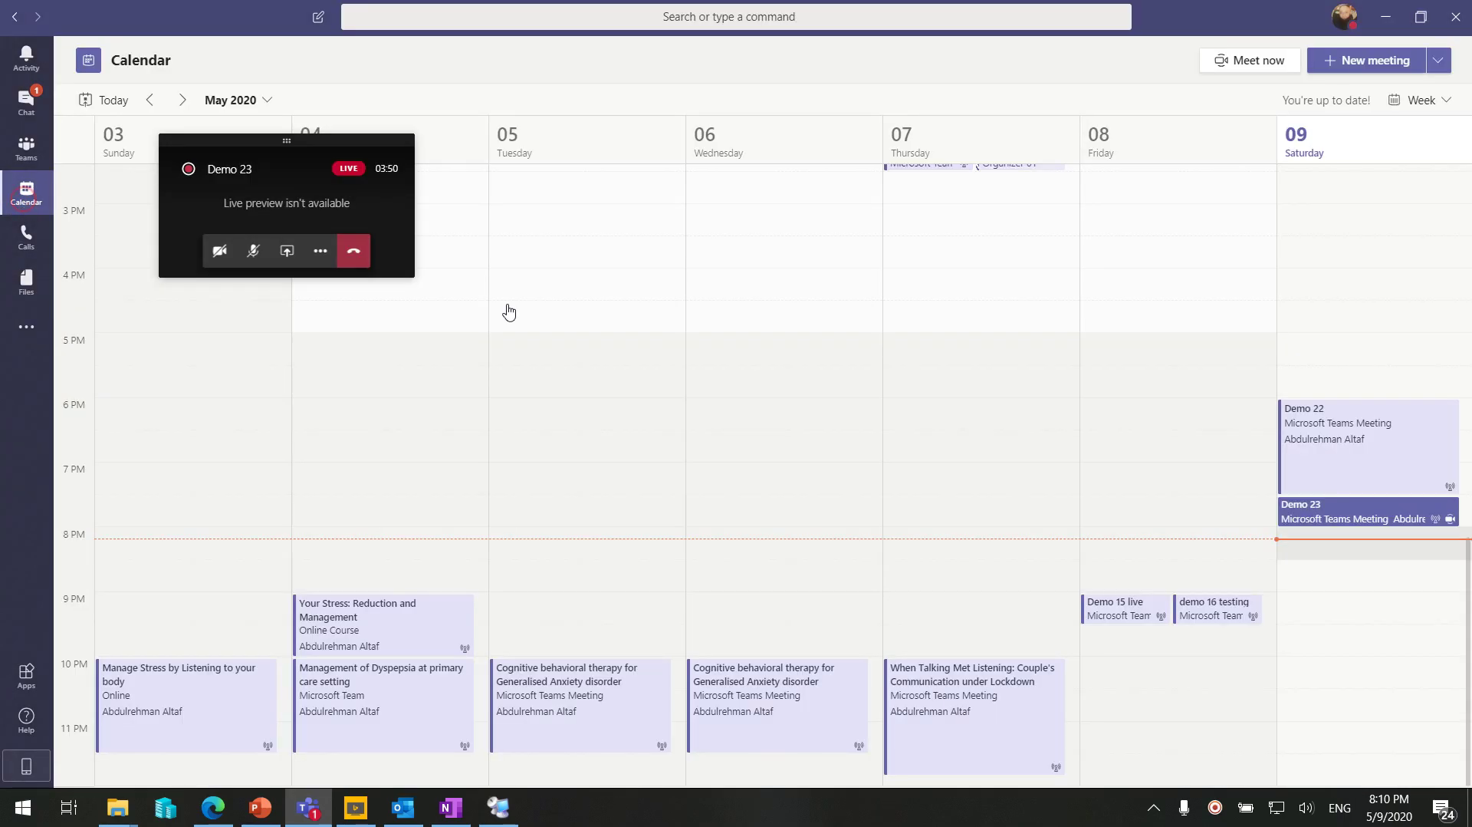
left_click(1387, 516)
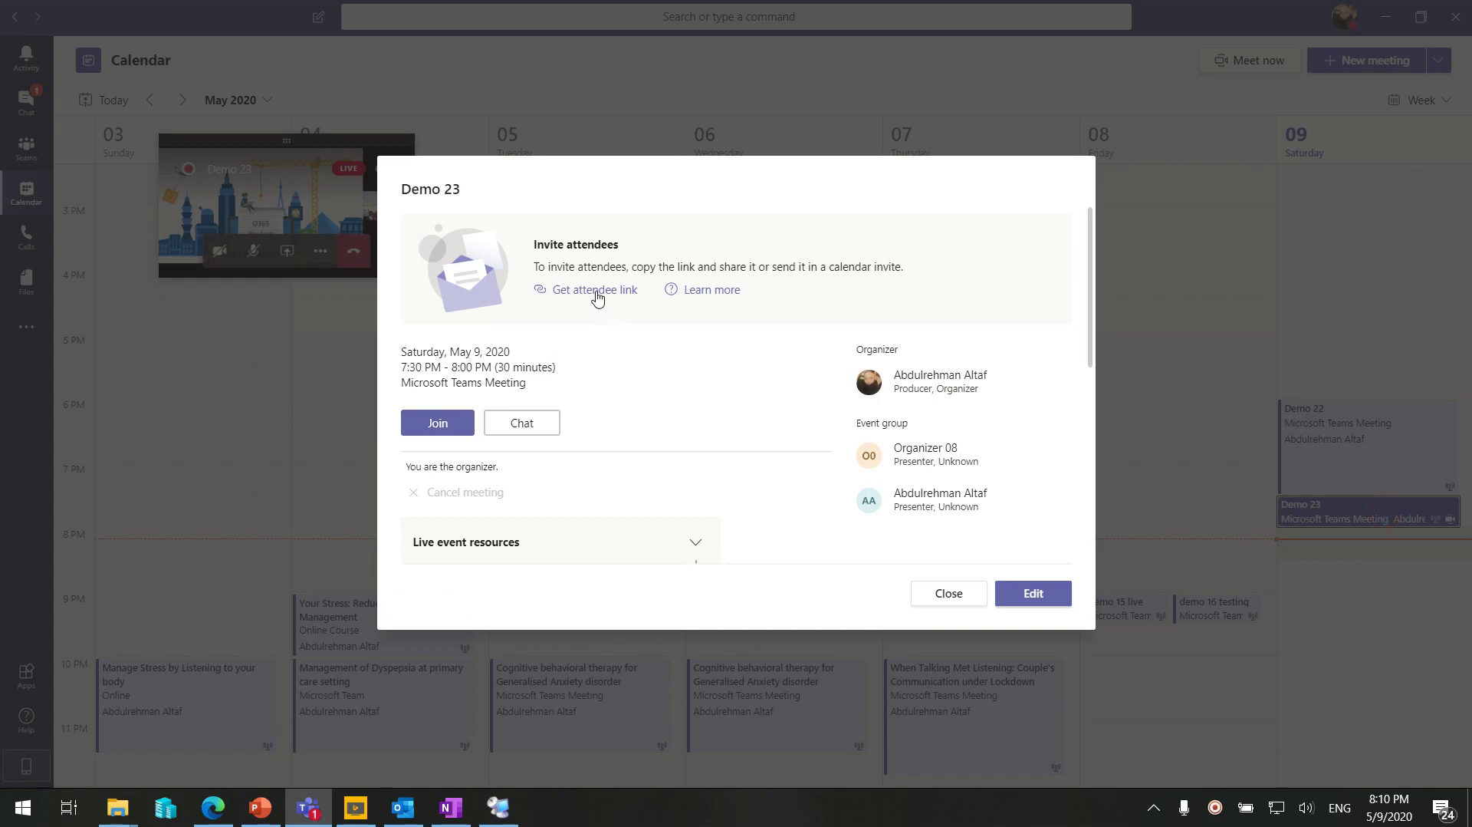
left_click(597, 292)
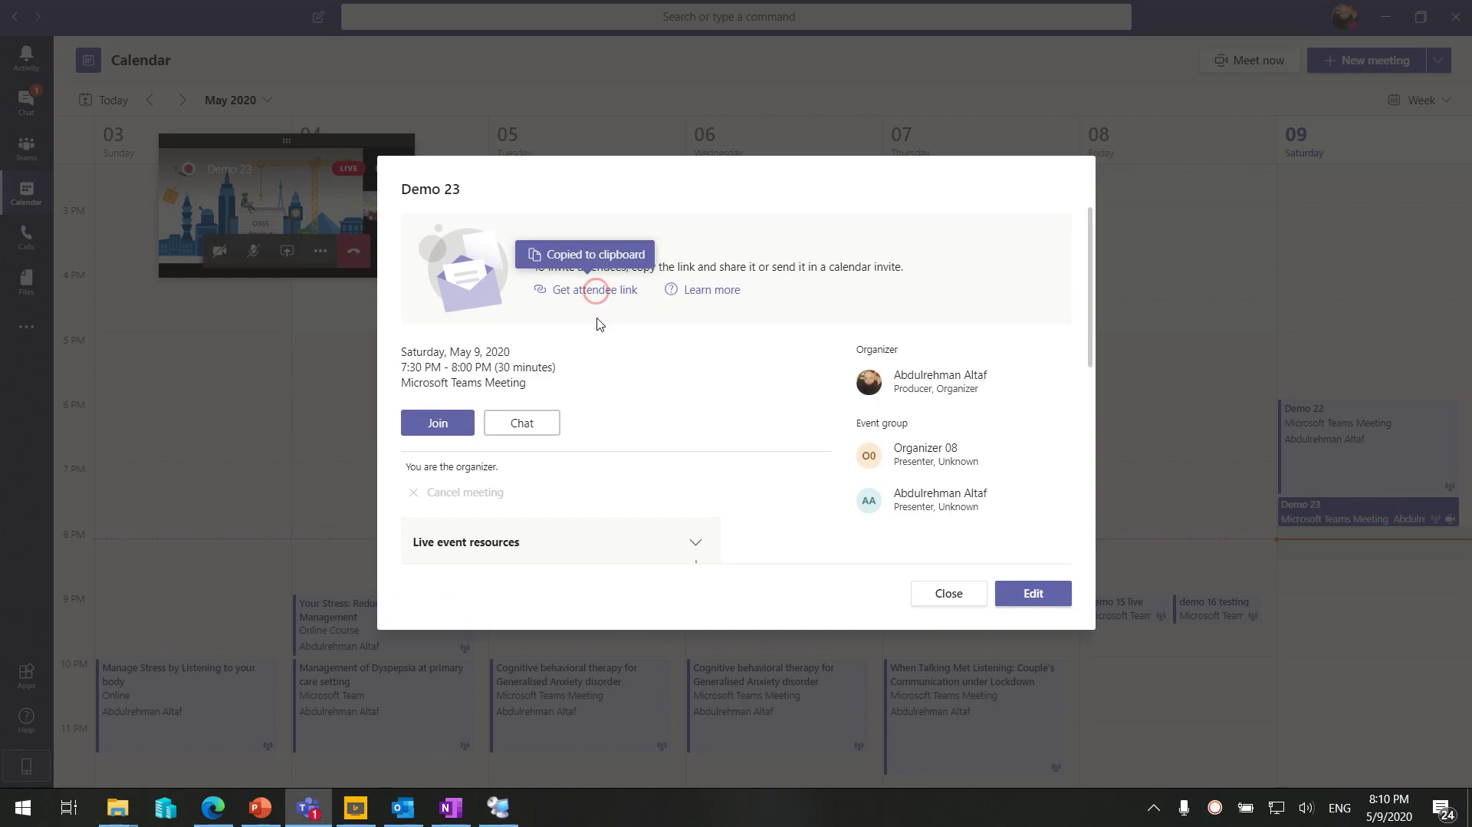
Open a new Edge window and paste the attendee link into it
left_click(213, 808)
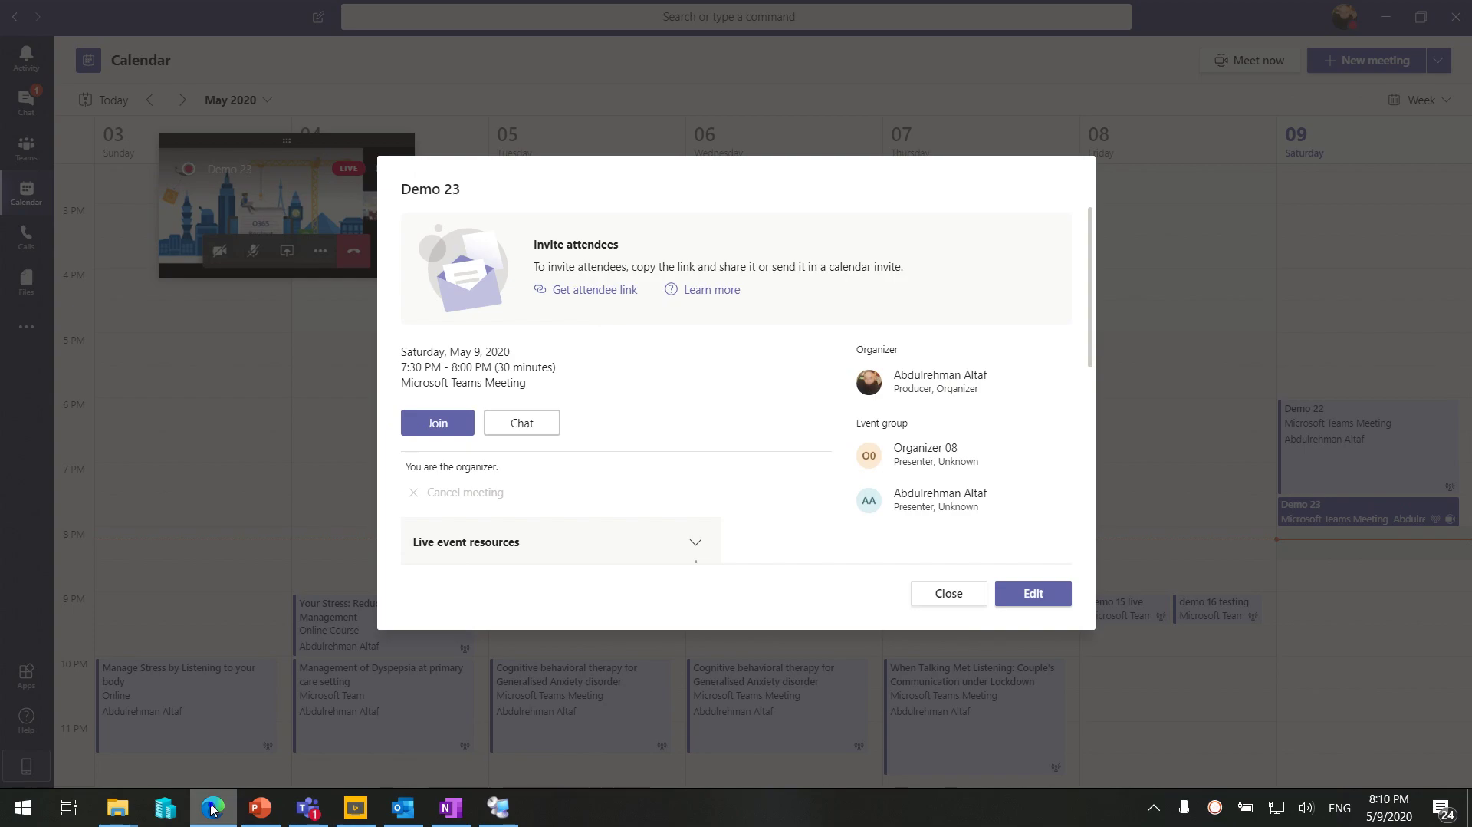
right_click(213, 807)
left_click(207, 702)
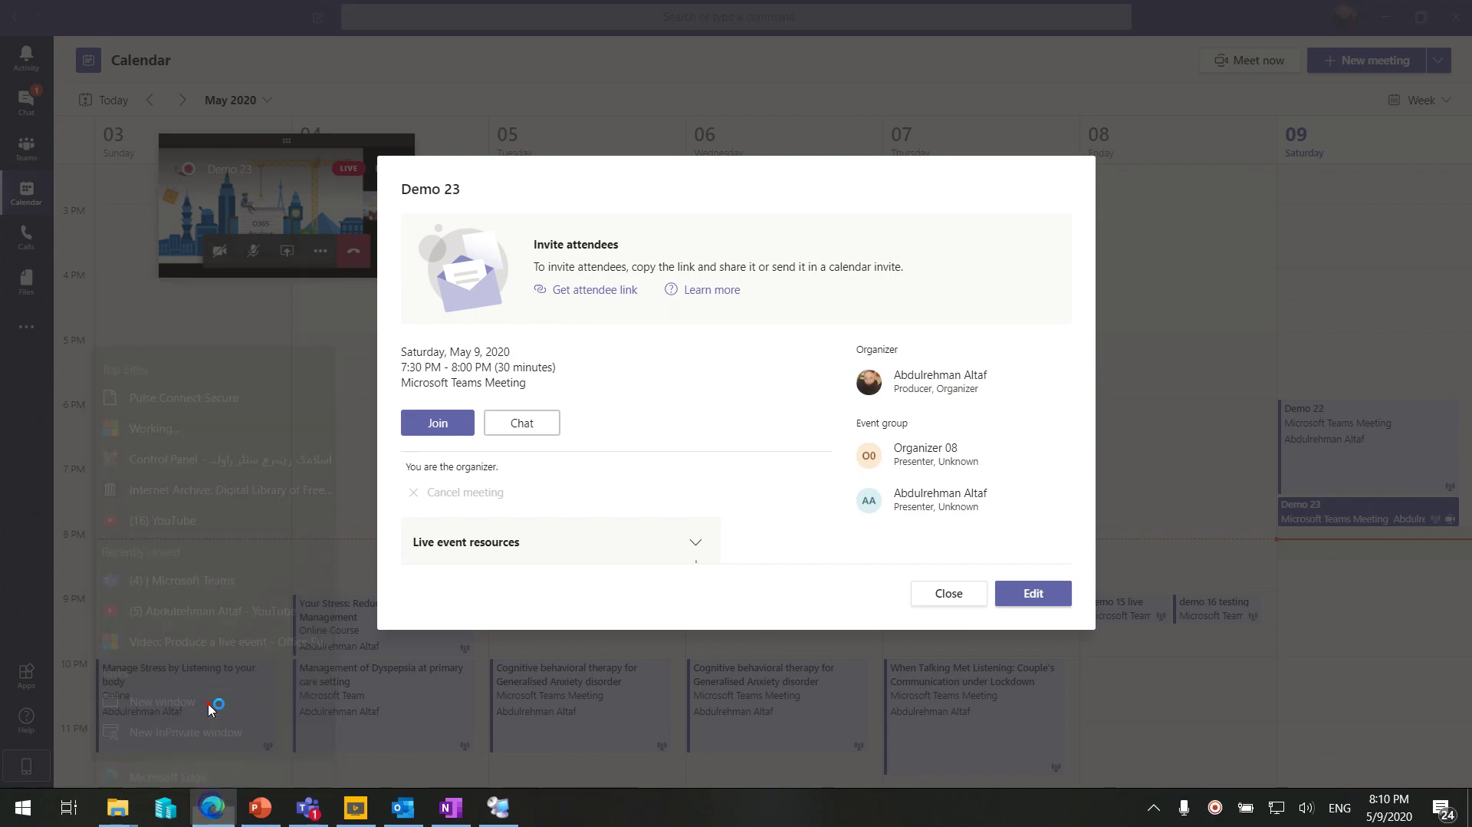
key("ctrl+v")
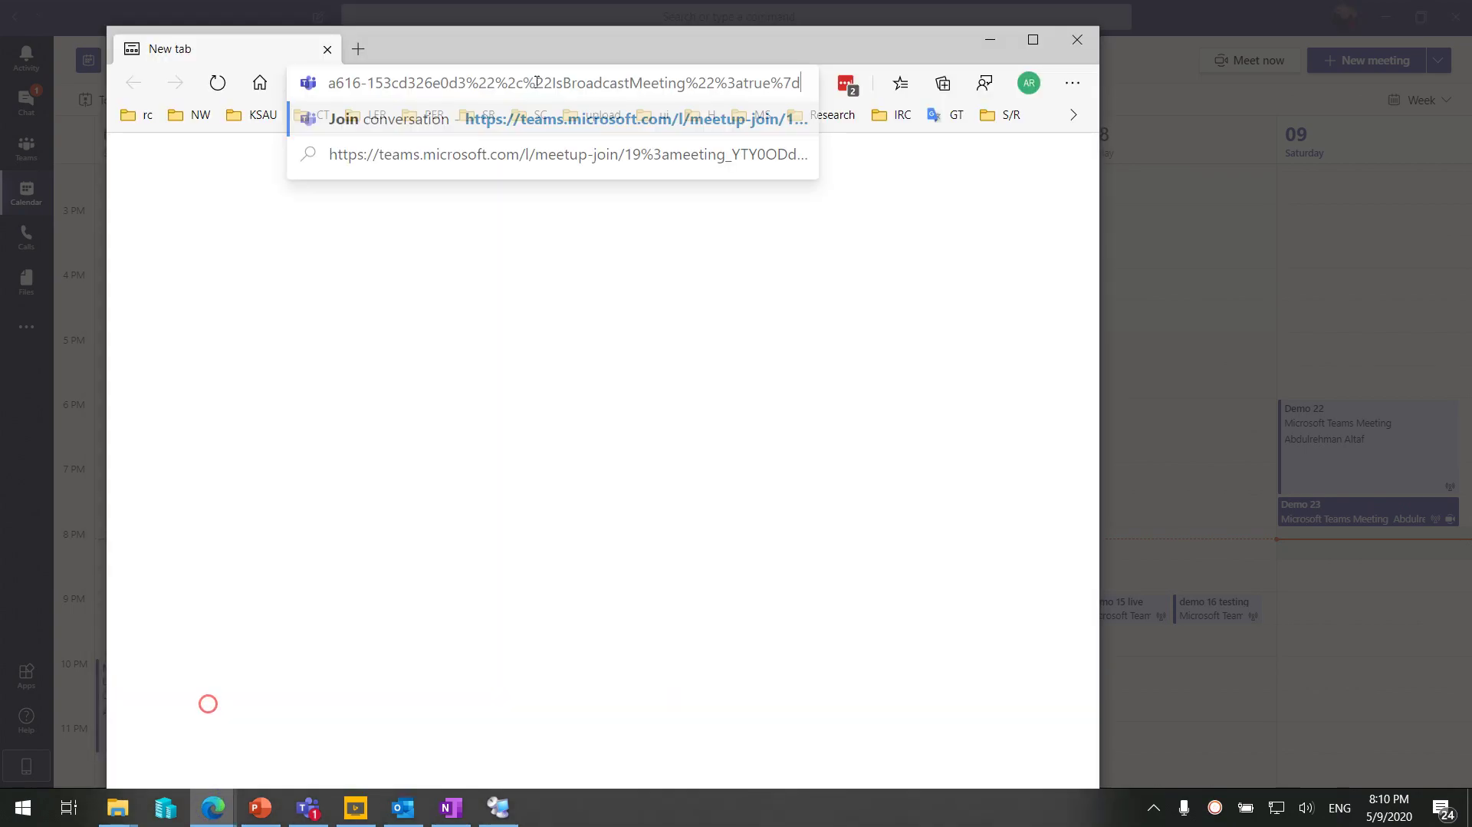